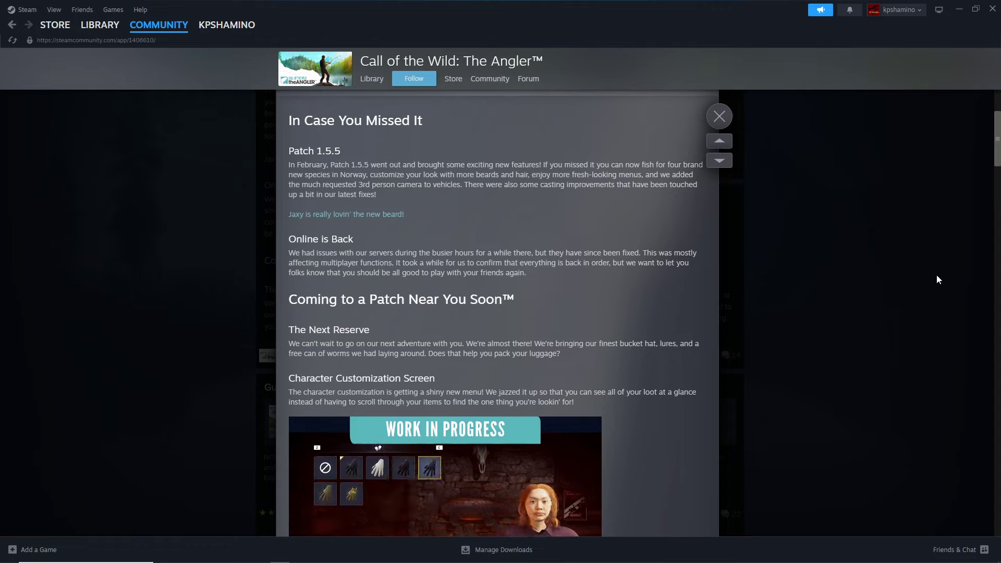
pyautogui.scroll(-3, 768, 328)
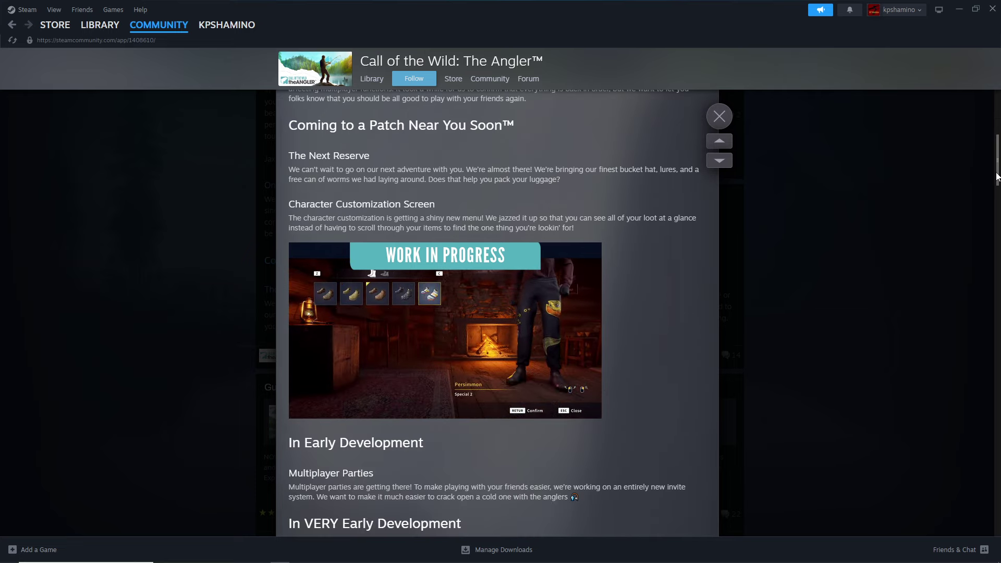
pyautogui.scroll(5, 777, 305)
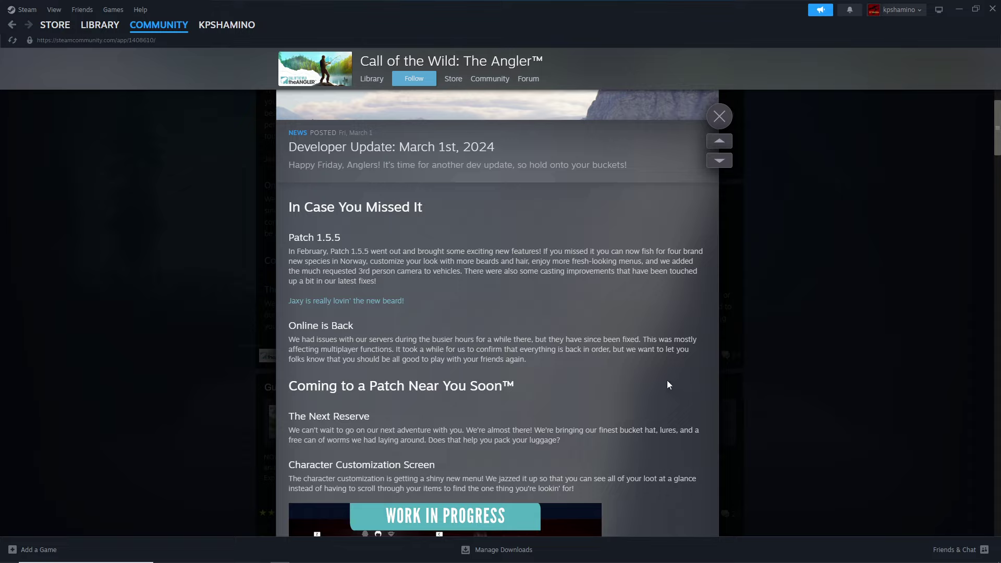
pyautogui.scroll(-3, 647, 379)
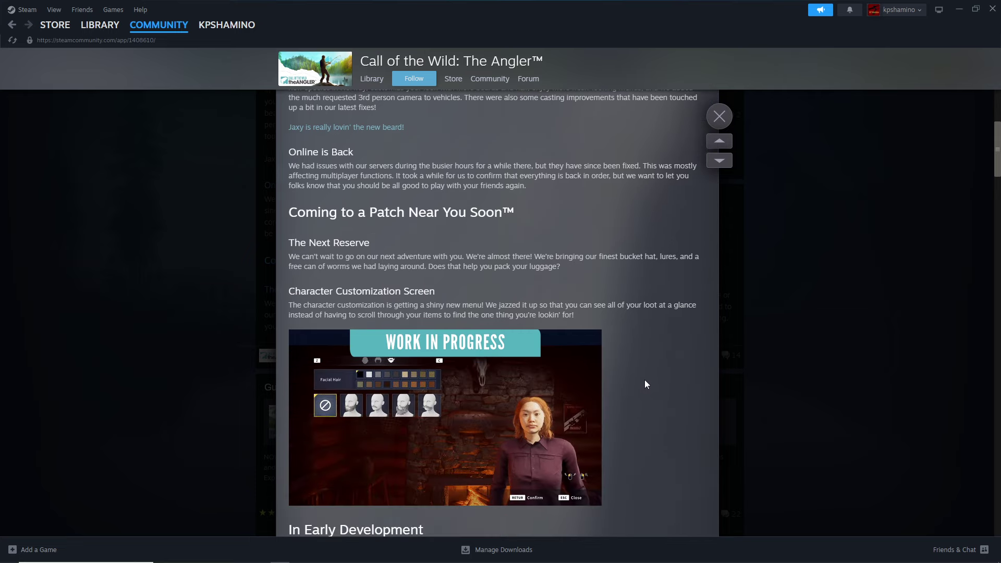
pyautogui.scroll(3, 645, 379)
pyautogui.scroll(2, 644, 379)
pyautogui.scroll(-2, 645, 380)
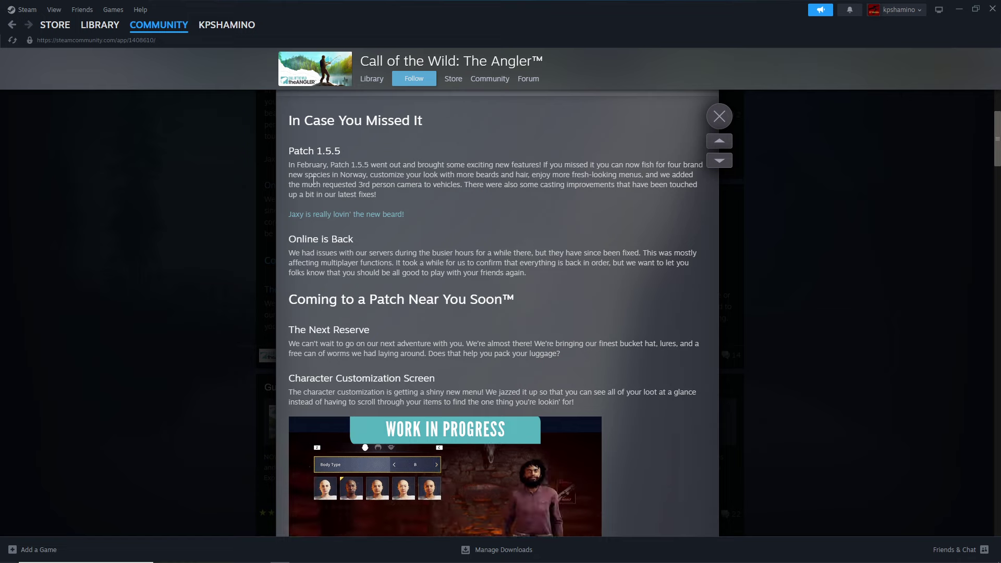
# Highlight and then clear the Patch 1.5.5 text and the 'Coming to a Patch Near You Soon' heading.
pyautogui.moveTo(289, 145); pyautogui.dragTo(568, 206)
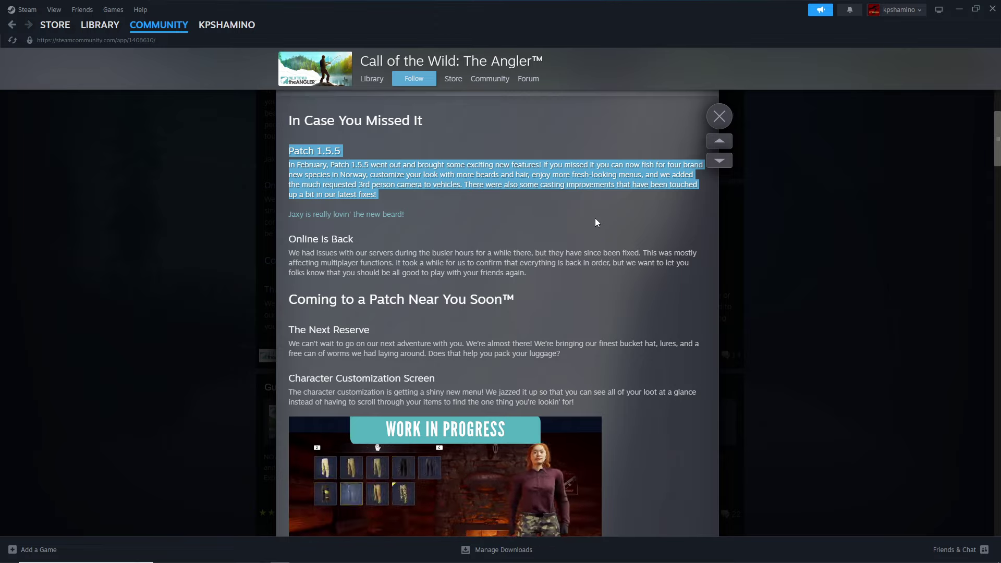
pyautogui.click(595, 222)
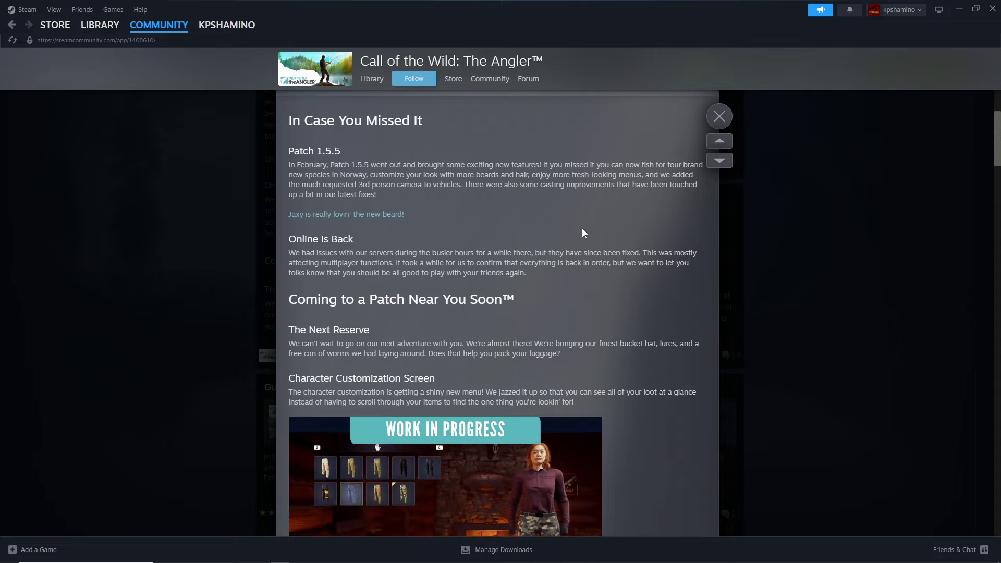
pyautogui.scroll(-1, 435, 277)
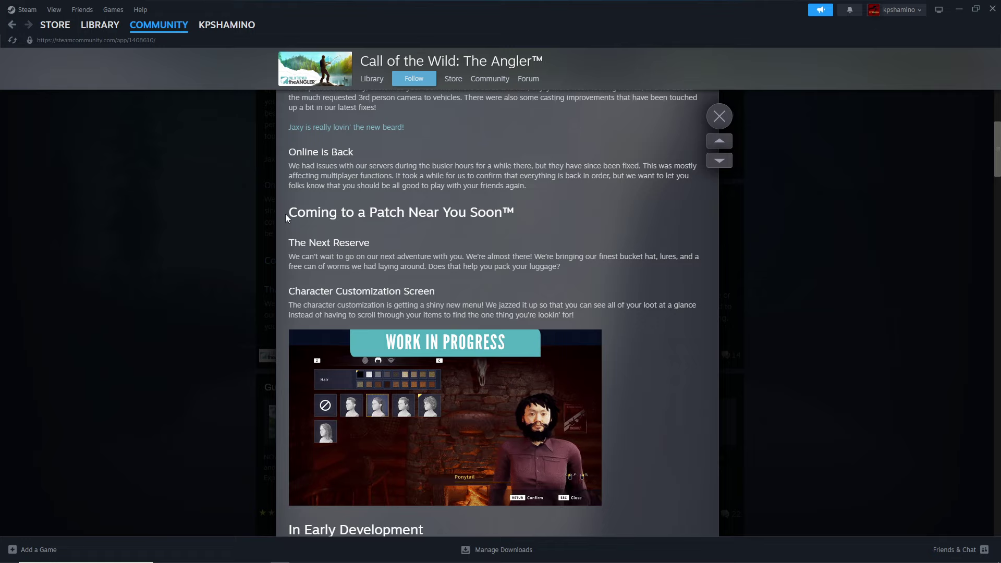
pyautogui.moveTo(286, 214); pyautogui.dragTo(490, 220)
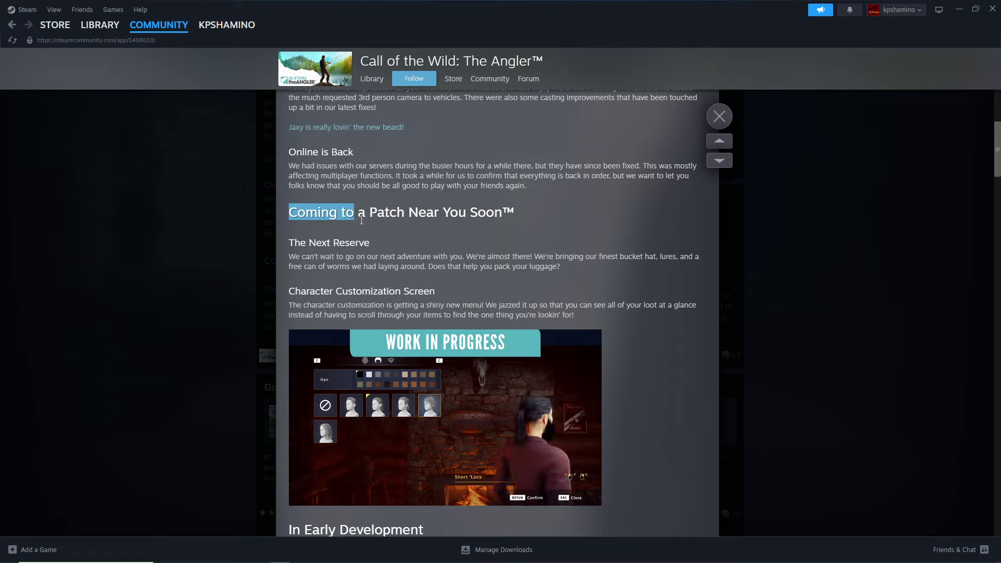
pyautogui.click(514, 224)
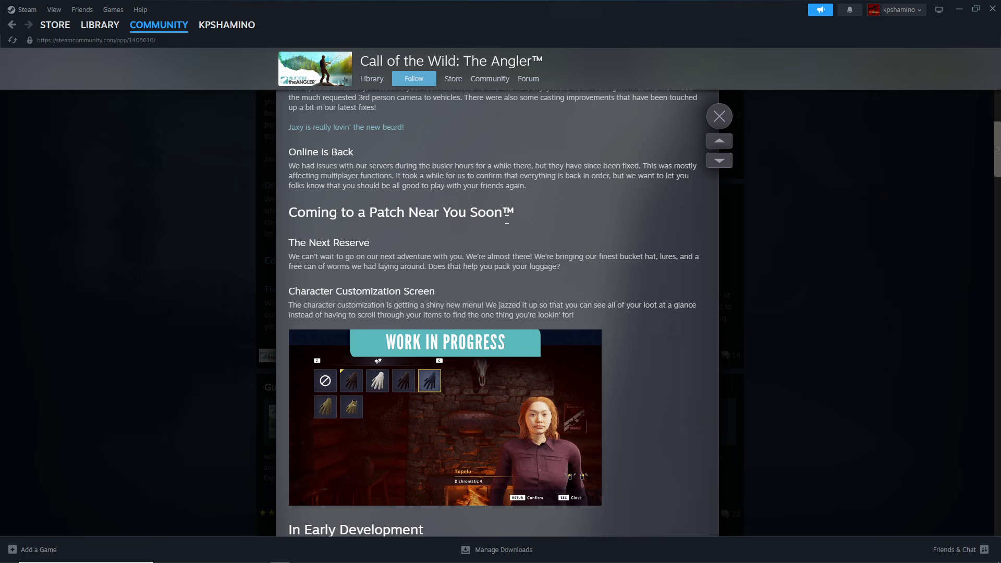
# Highlight and clear passages of The Next Reserve section, including the phrase 'We're almost there'.
pyautogui.moveTo(289, 243); pyautogui.dragTo(575, 281)
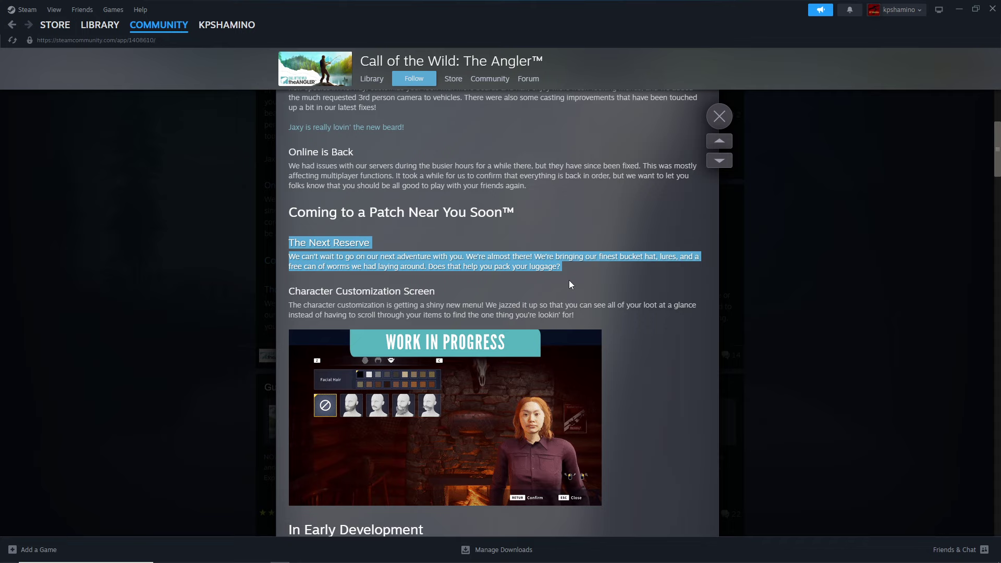
pyautogui.click(566, 280)
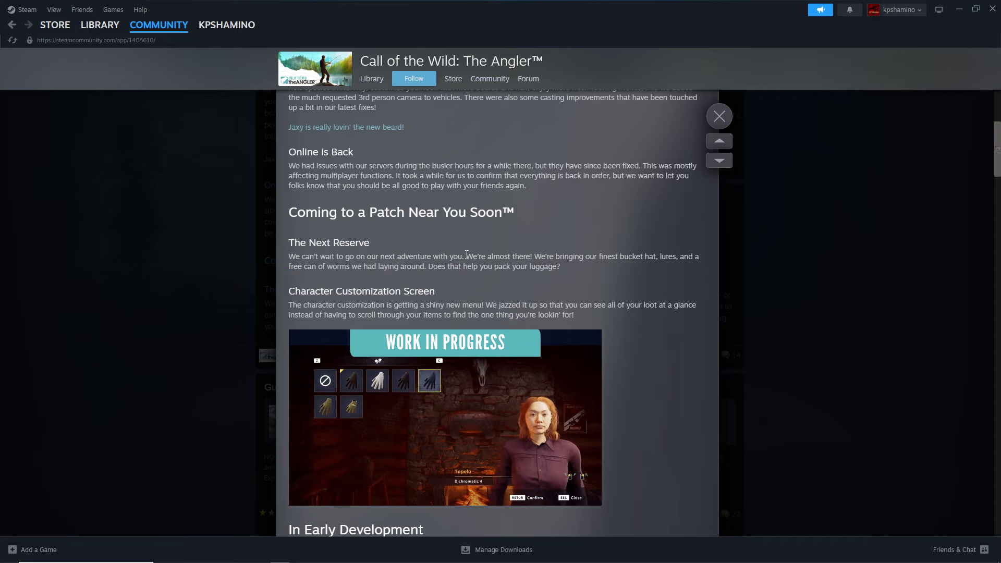
pyautogui.moveTo(466, 256); pyautogui.dragTo(530, 252)
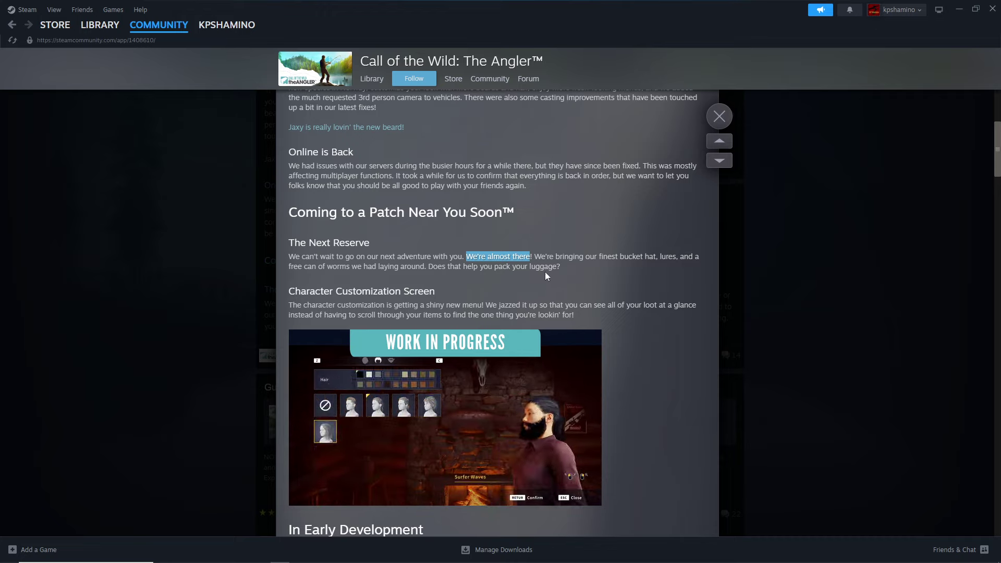
pyautogui.click(522, 270)
pyautogui.moveTo(289, 257); pyautogui.dragTo(560, 266)
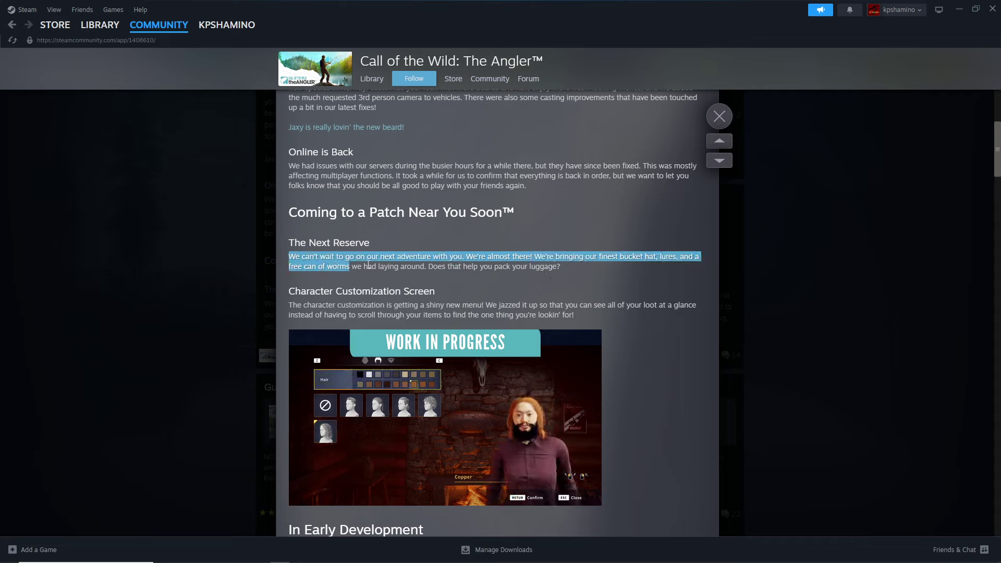
pyautogui.click(582, 275)
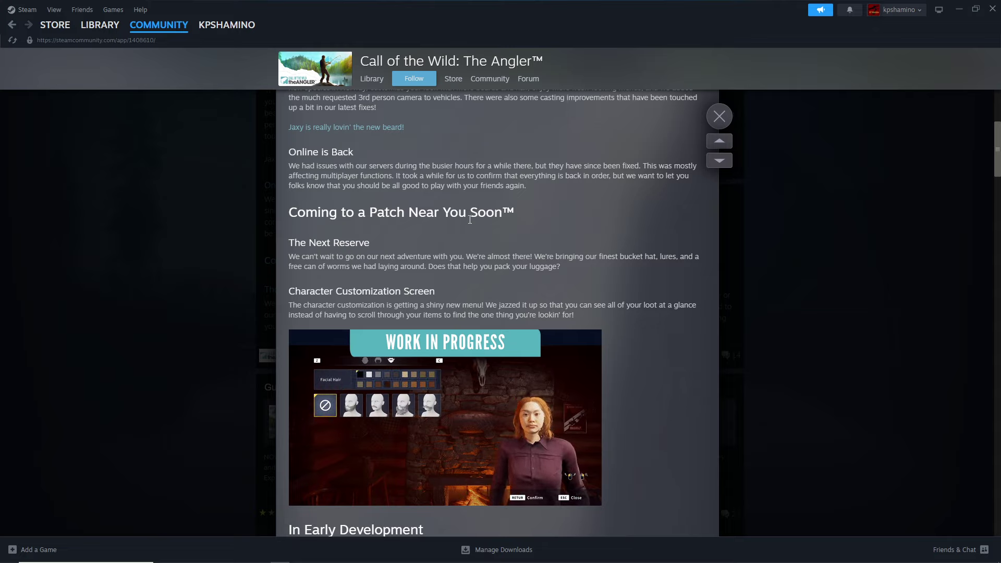
pyautogui.scroll(-1, 472, 235)
pyautogui.moveTo(289, 203); pyautogui.dragTo(644, 227)
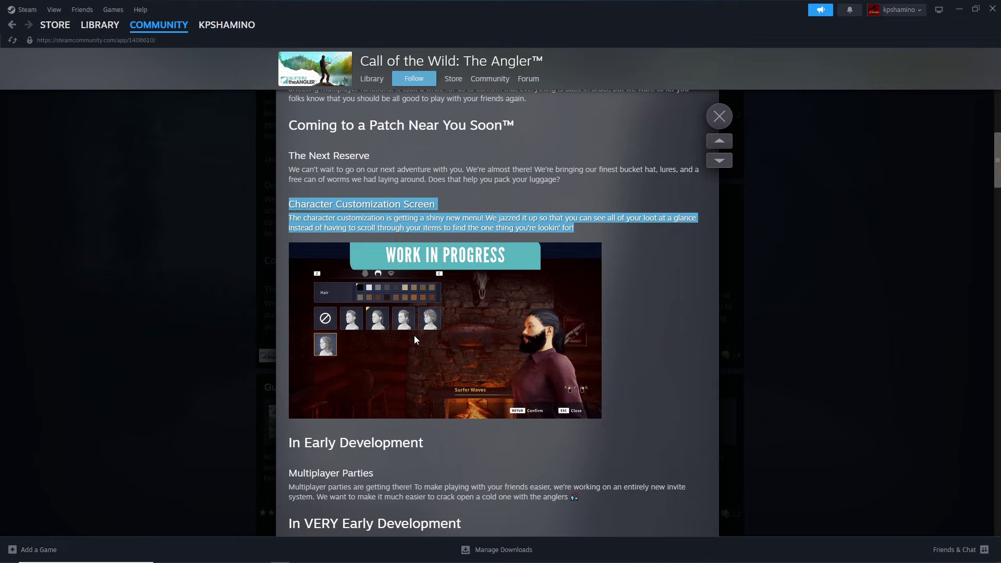
pyautogui.scroll(-2, 414, 336)
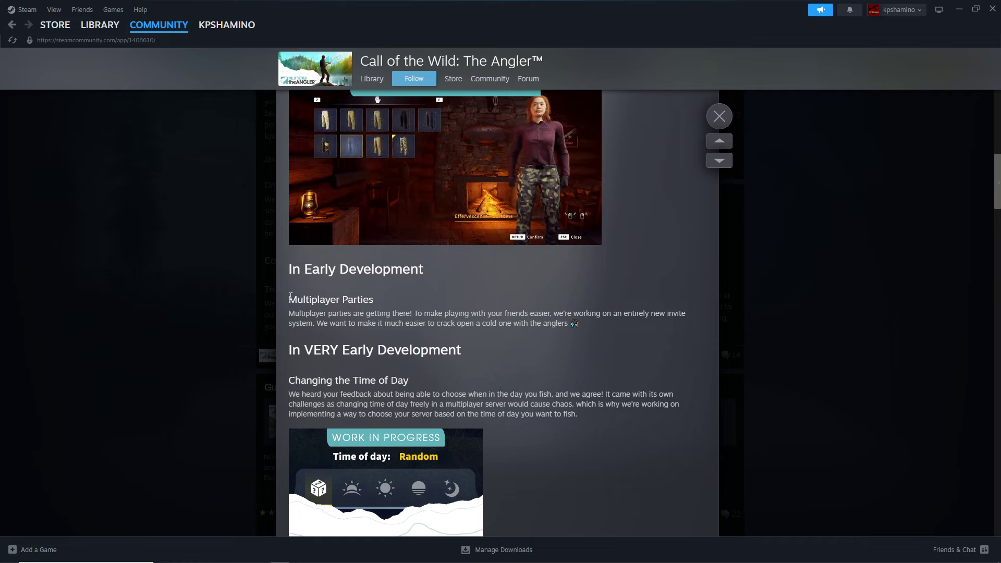
# Highlight the Multiplayer Parties heading and paragraph in the In Early Development section.
pyautogui.moveTo(289, 296); pyautogui.dragTo(644, 325)
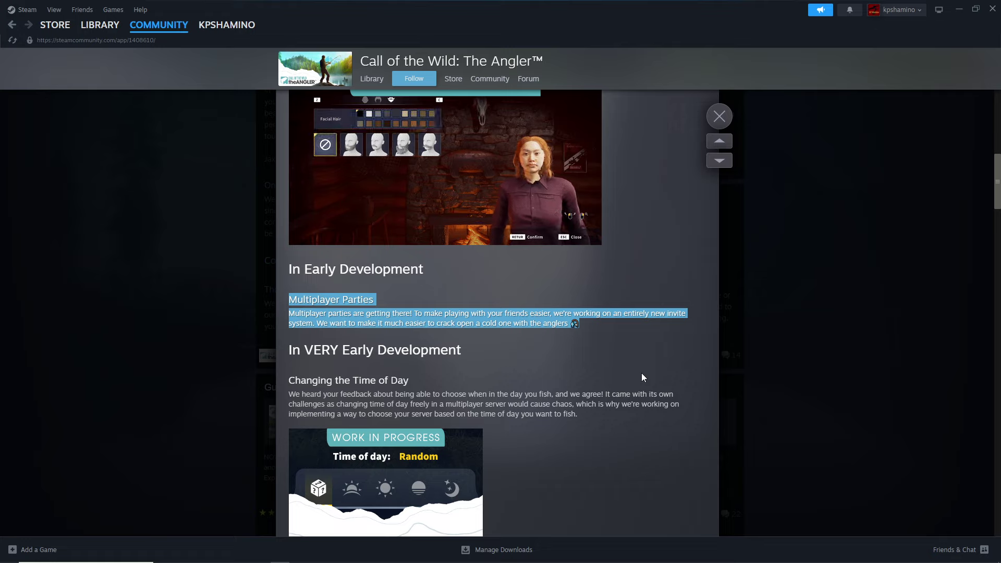
# Clear the Multiplayer Parties highlight and select In VERY Early Development through the Time of Day paragraph.
pyautogui.click(602, 374)
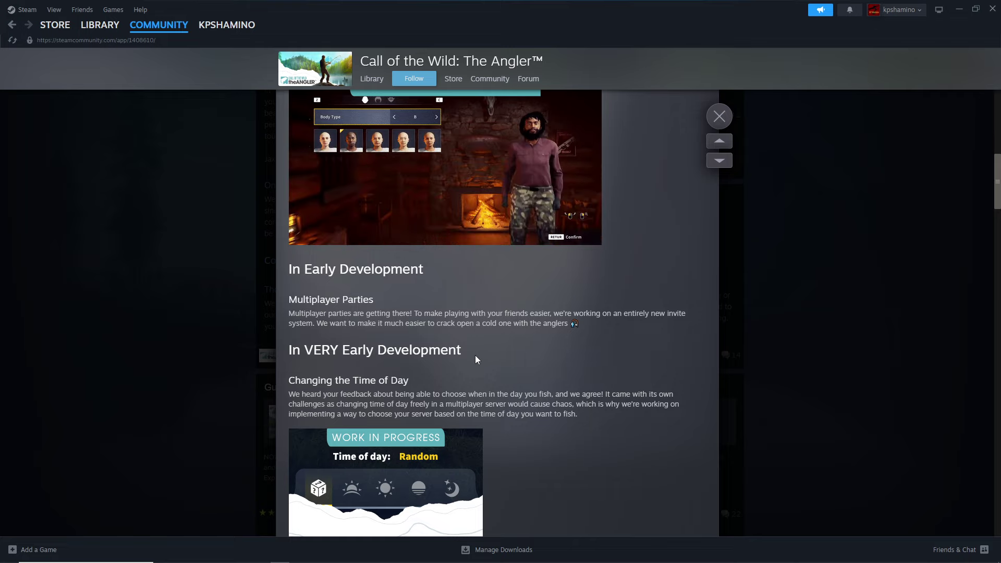
pyautogui.scroll(-3, 484, 356)
pyautogui.scroll(-1, 484, 356)
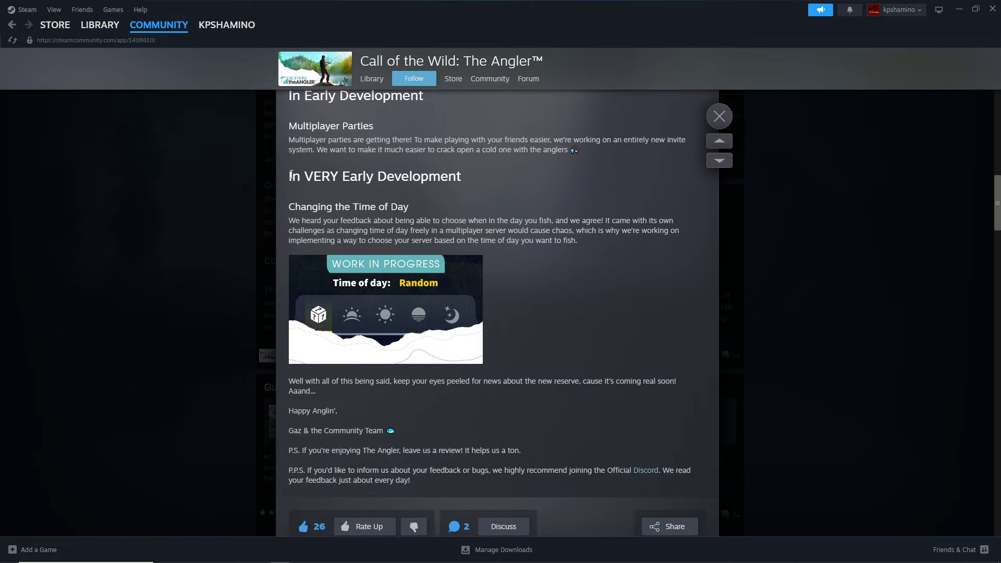
pyautogui.moveTo(290, 174); pyautogui.dragTo(623, 246)
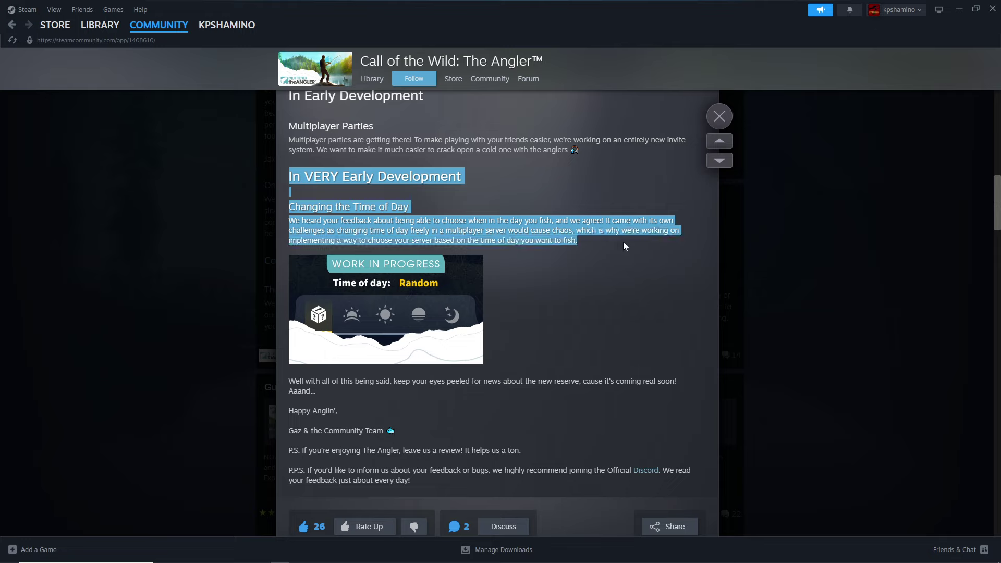
pyautogui.click(639, 288)
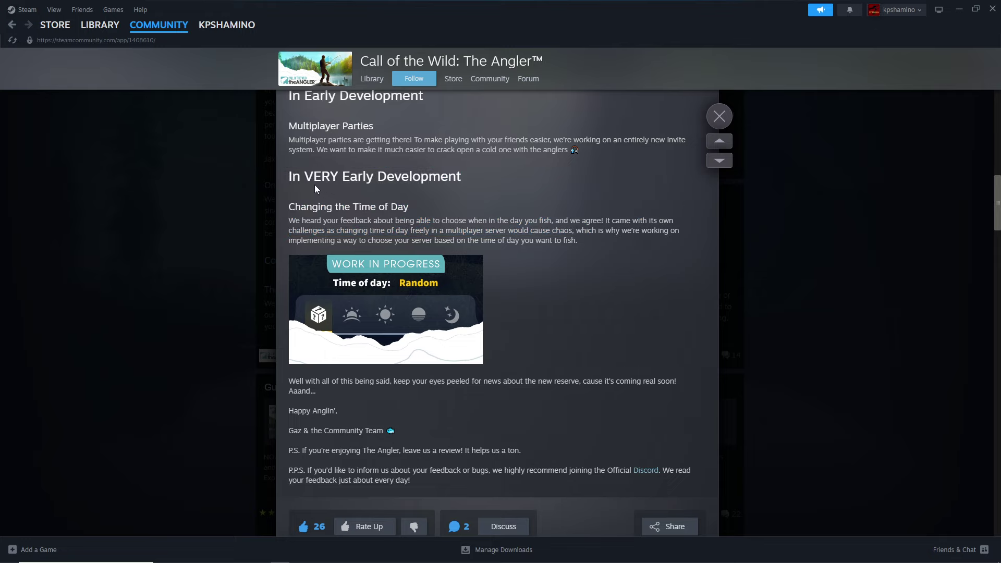
pyautogui.moveTo(287, 173); pyautogui.dragTo(627, 242)
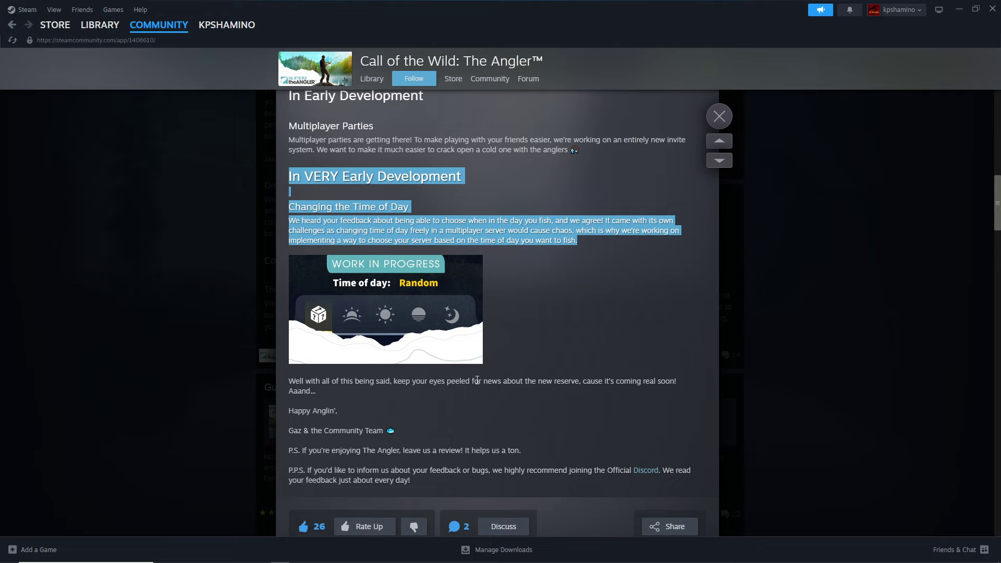
# Highlight 'keep your eyes peeled…new reserve' and 'cause it's coming real soon!', then deselect.
pyautogui.moveTo(395, 382); pyautogui.dragTo(578, 383)
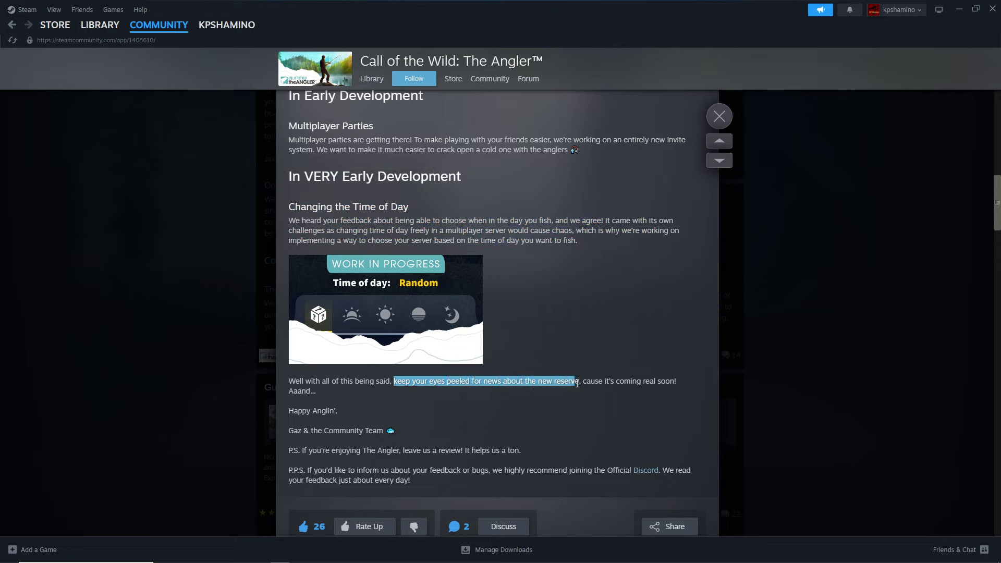
pyautogui.moveTo(584, 381); pyautogui.dragTo(671, 382)
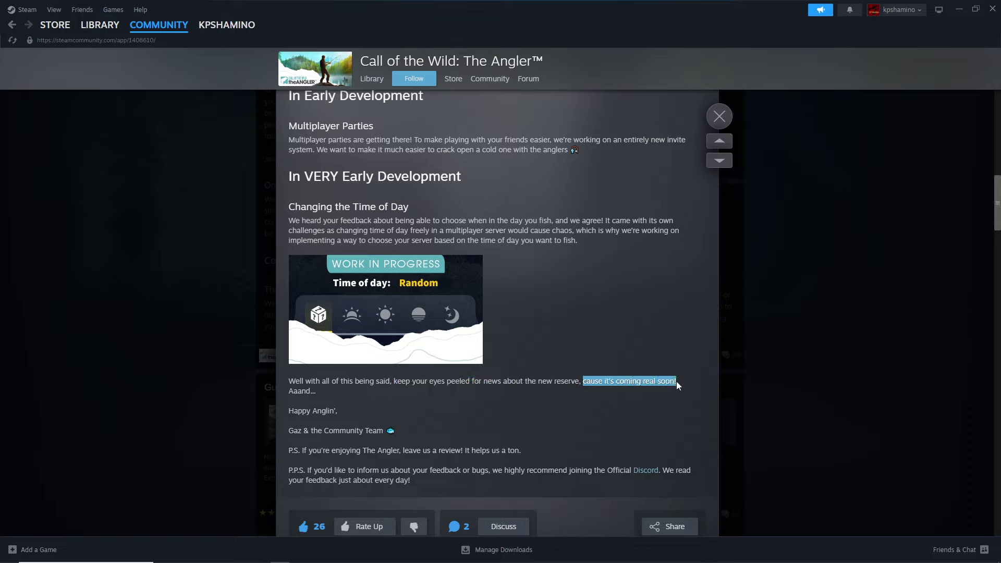
pyautogui.click(674, 398)
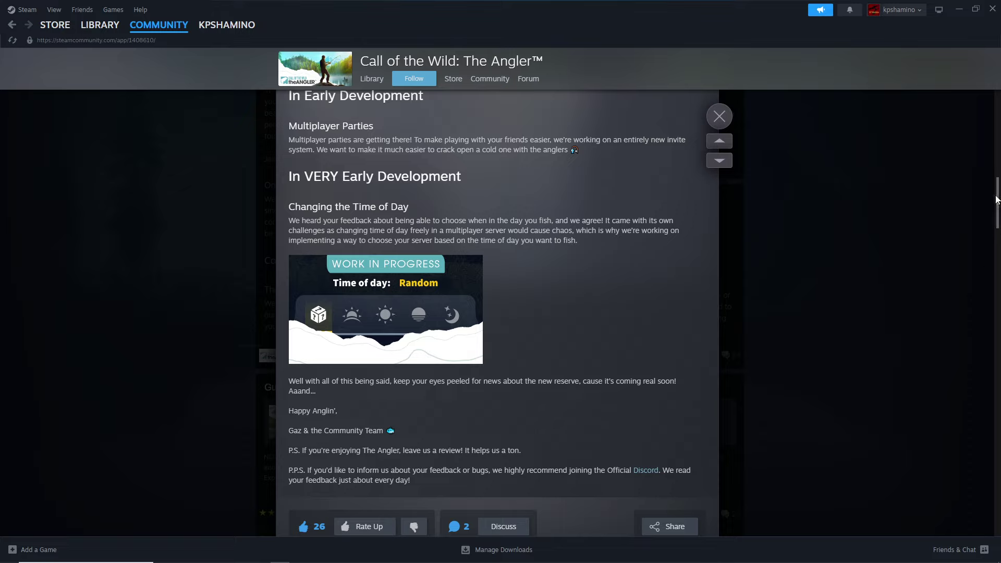
pyautogui.moveTo(997, 204); pyautogui.dragTo(997, 148)
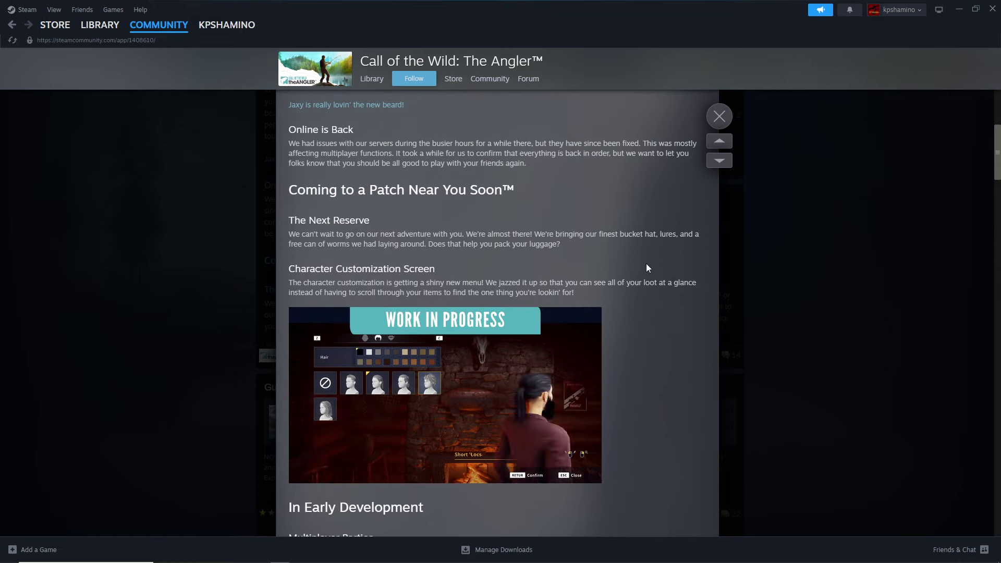